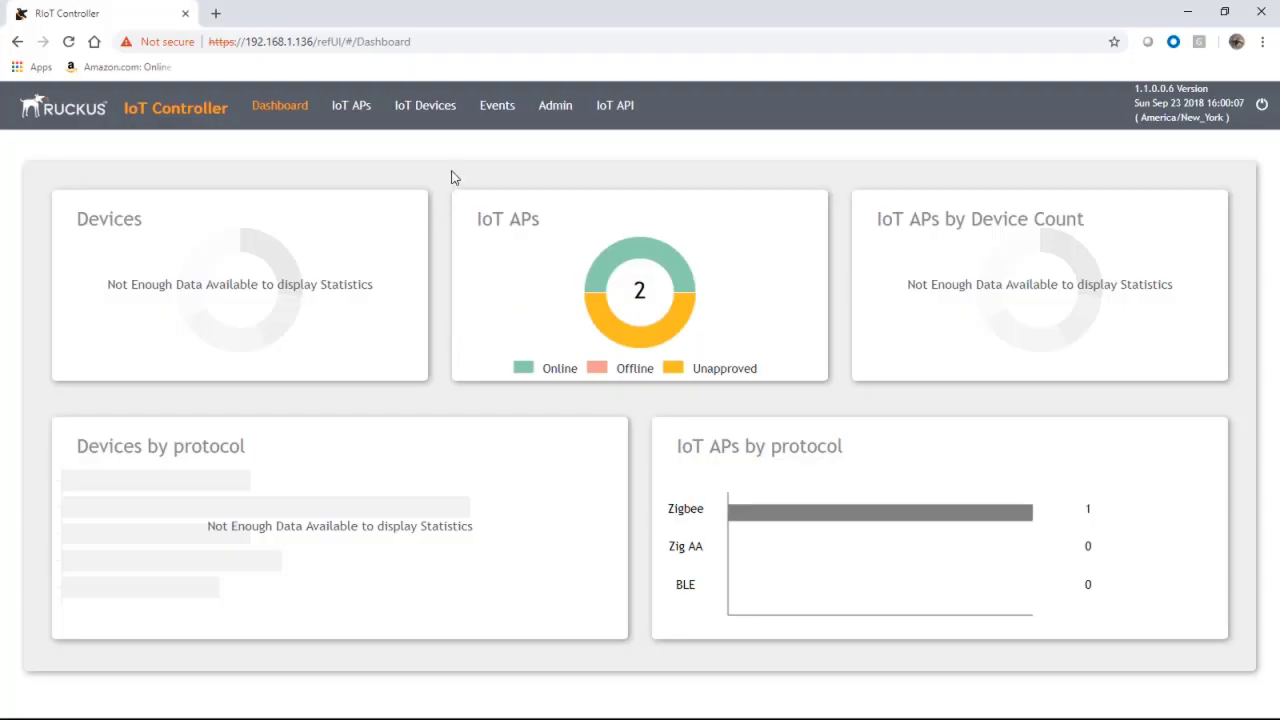
Set the IoT mode of access point new-host-16 to BLE and apply the change
mouse_move(670, 338)
mouse_move(606, 305)
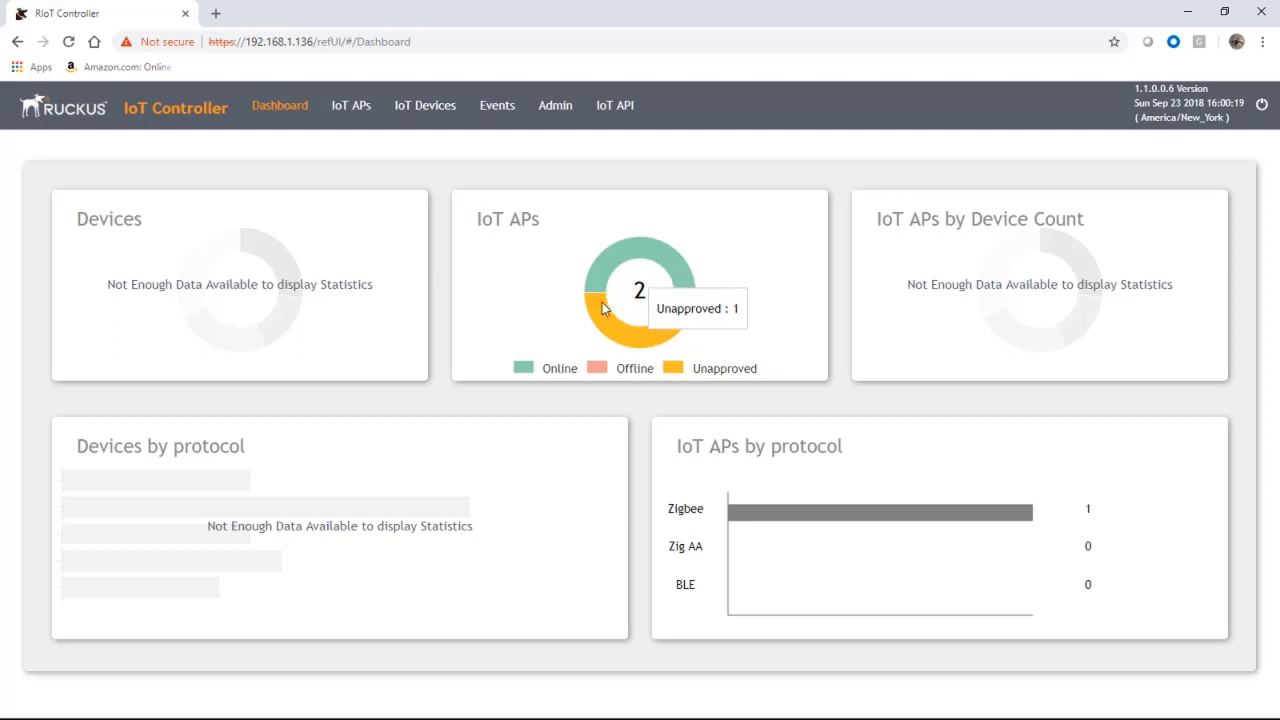
left_click(343, 112)
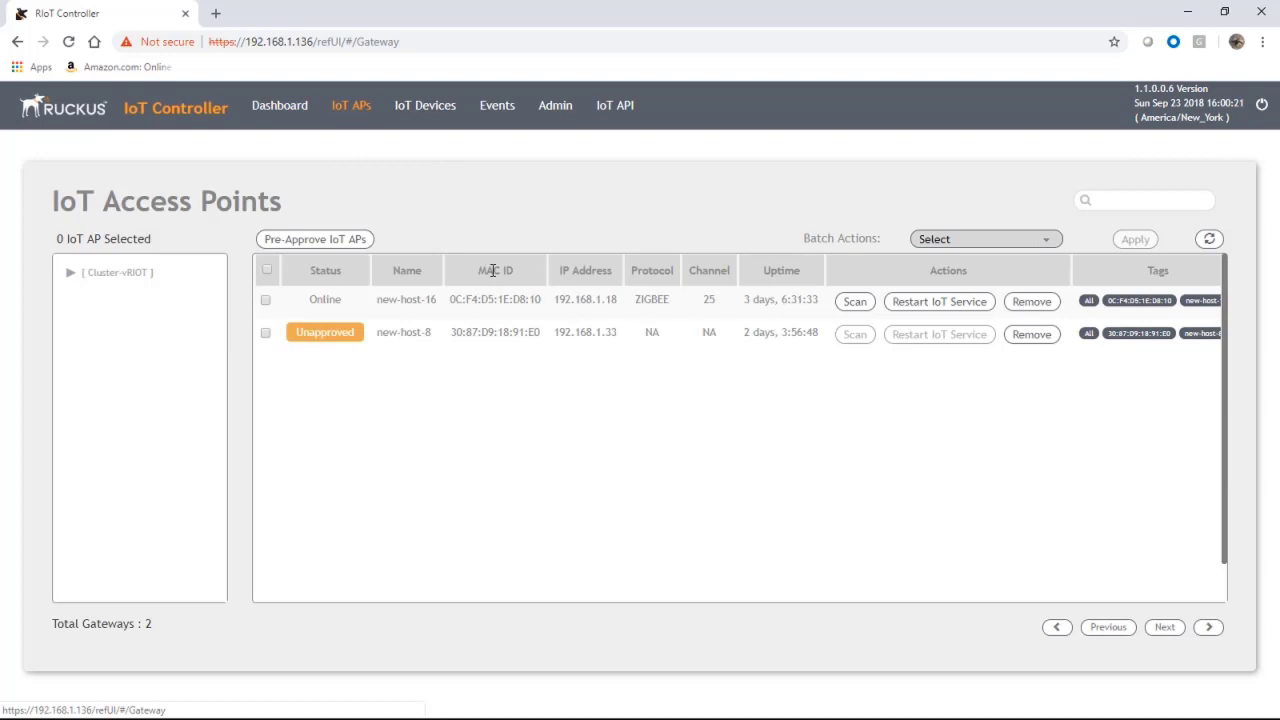
left_click(603, 299)
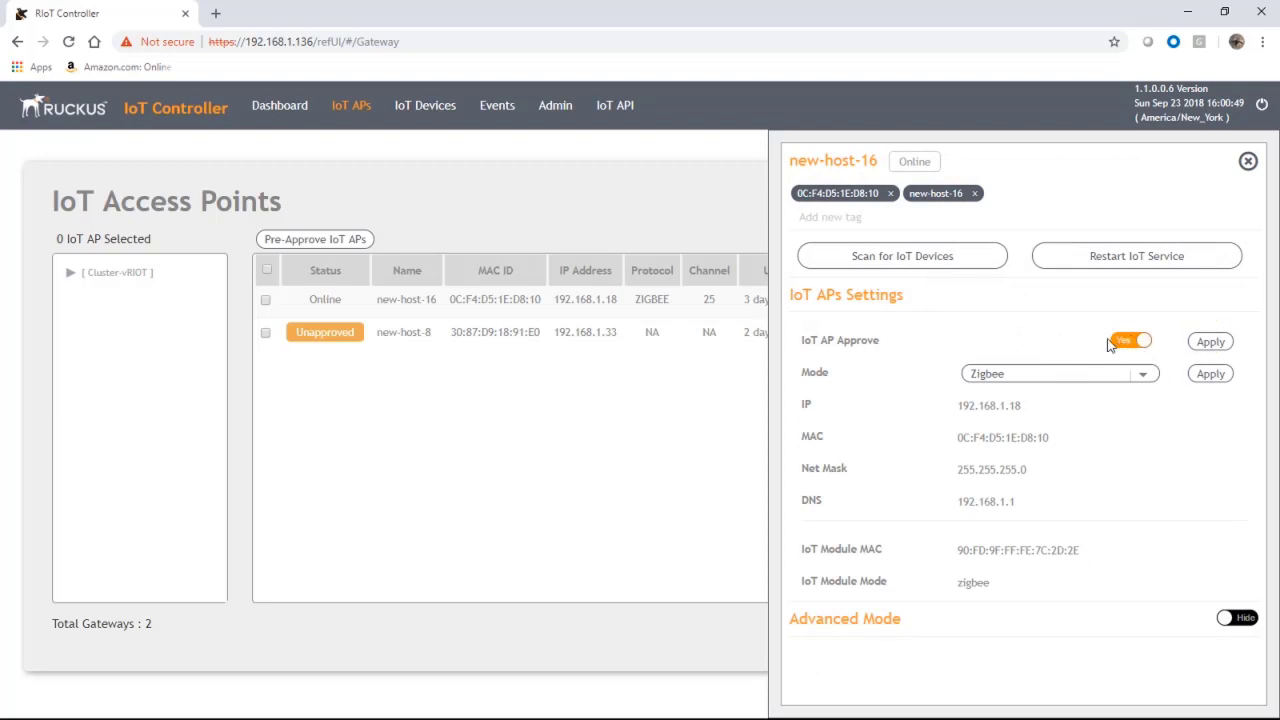
left_click(1032, 380)
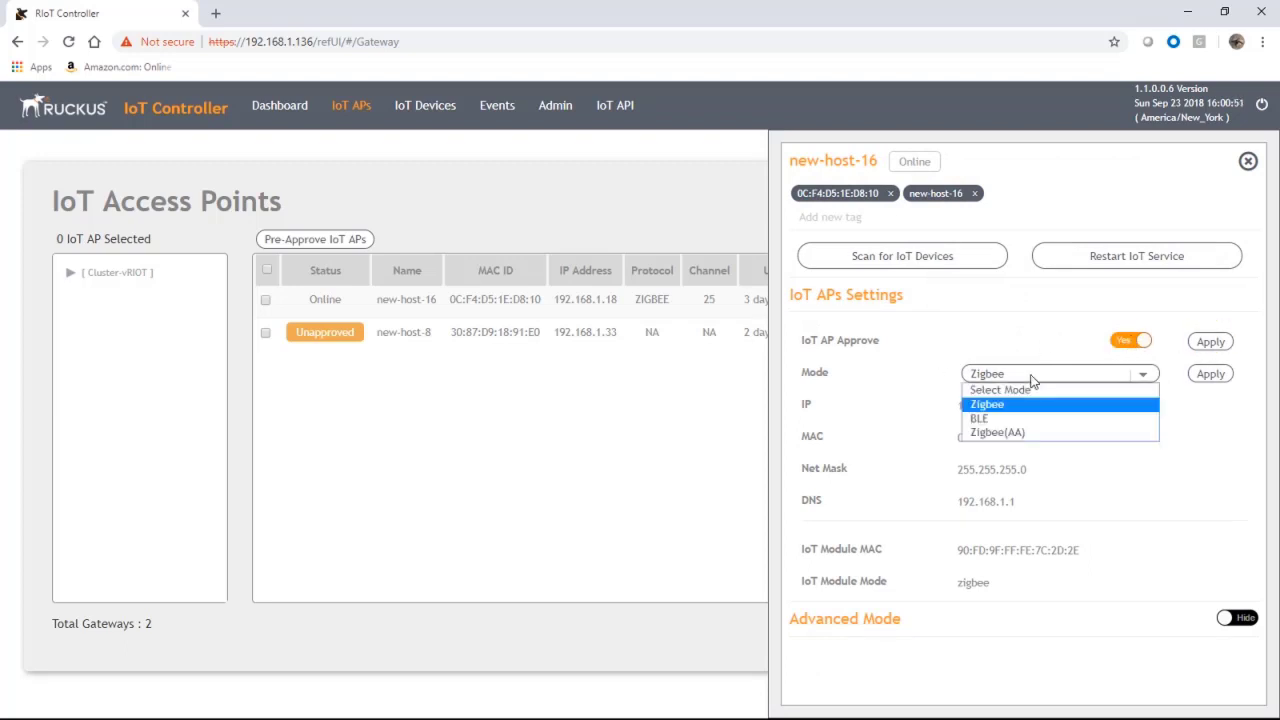
left_click(995, 420)
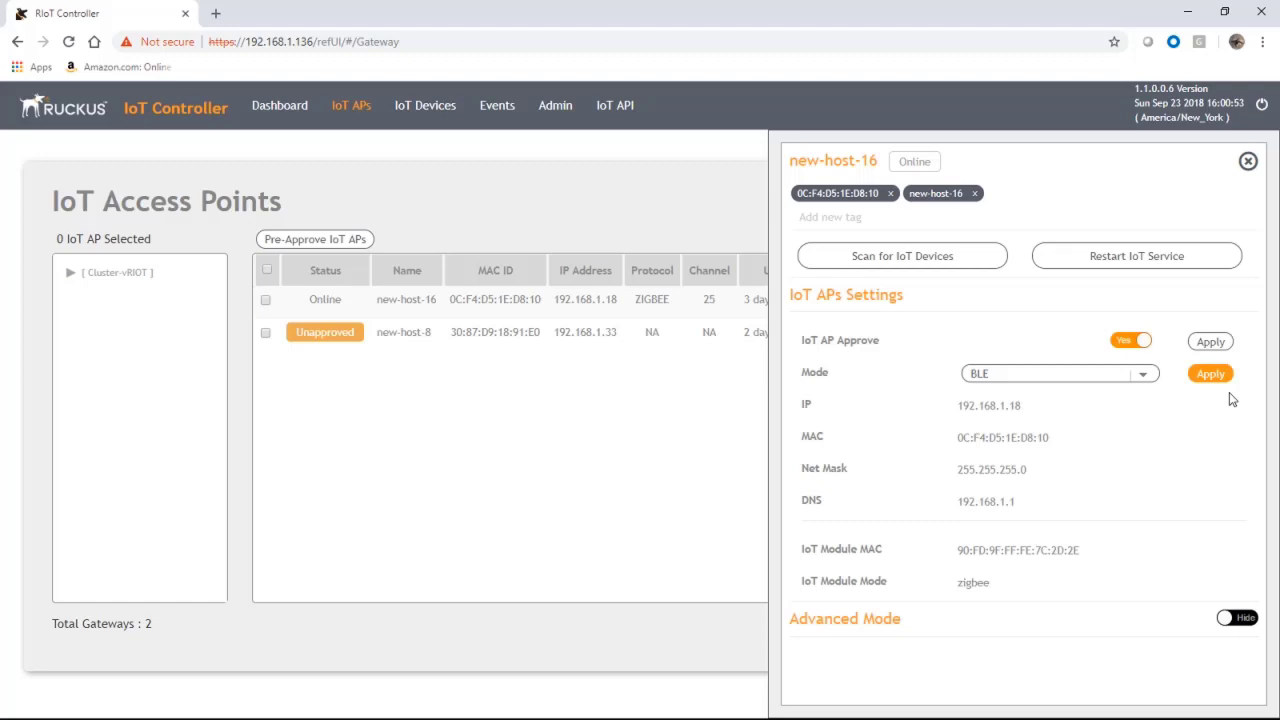
left_click(1208, 373)
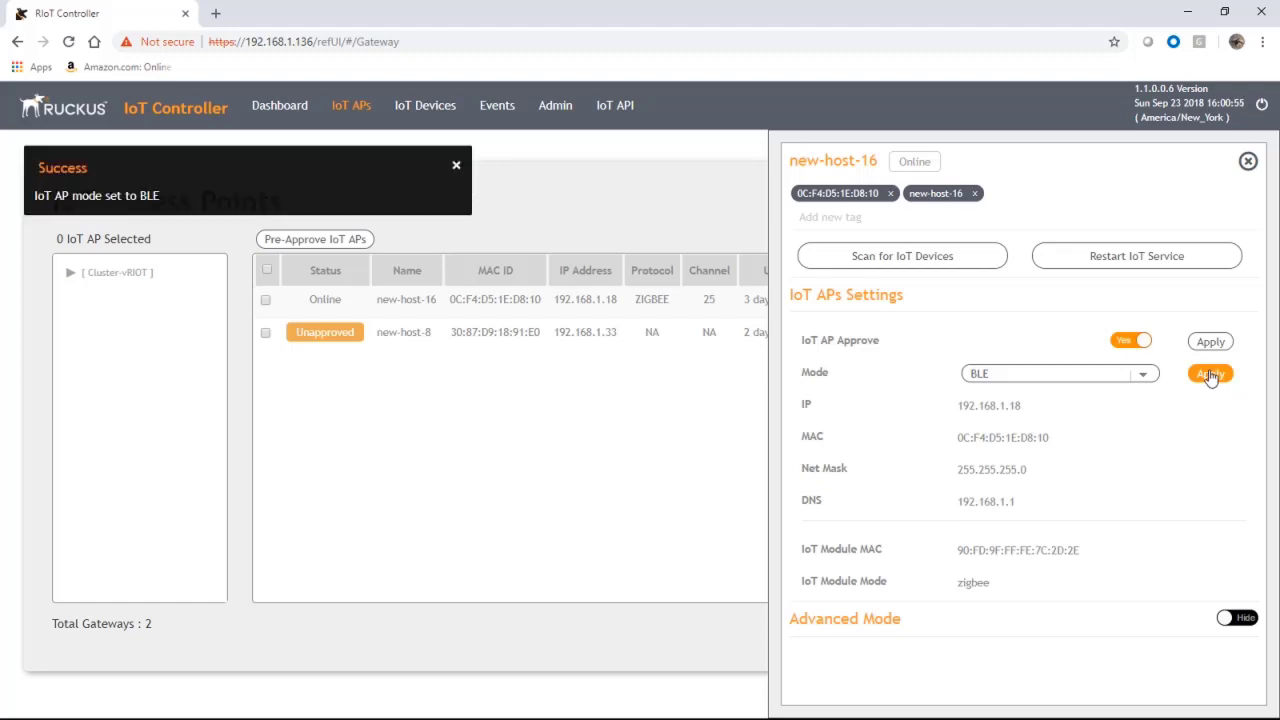
left_click(458, 176)
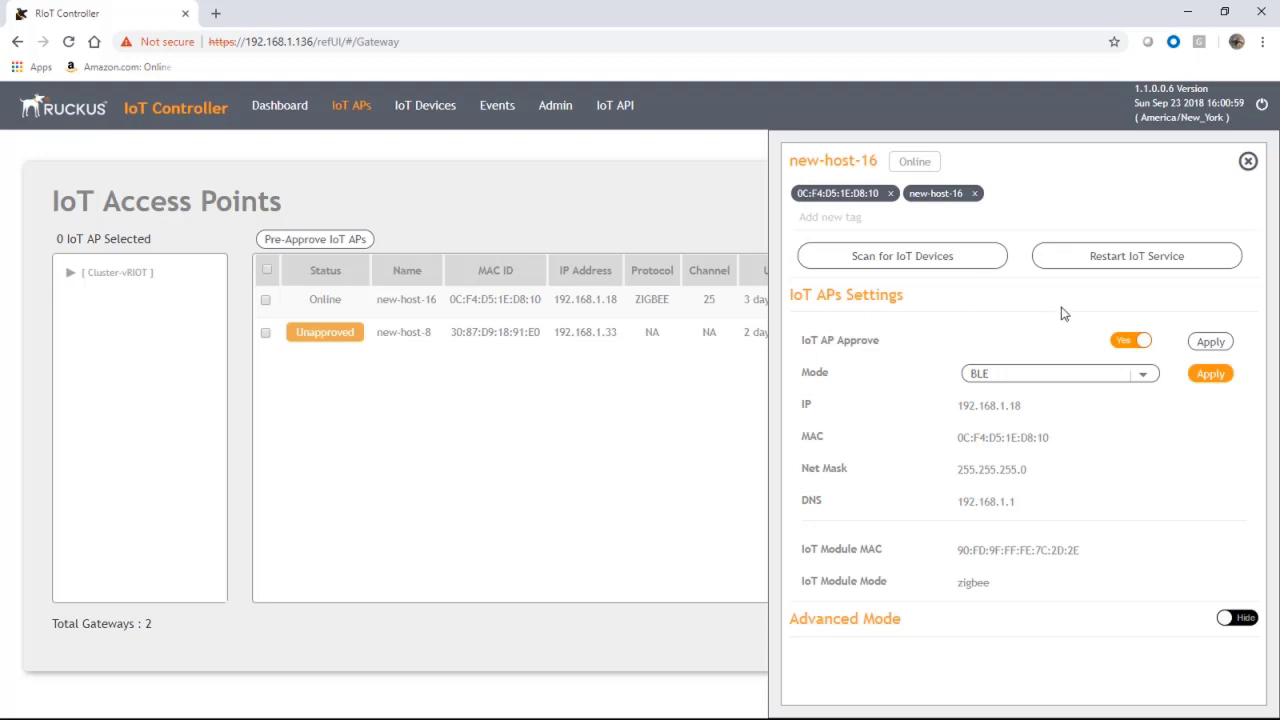
Restart the IoT service on new-host-16 and refresh the access point list
left_click(1104, 262)
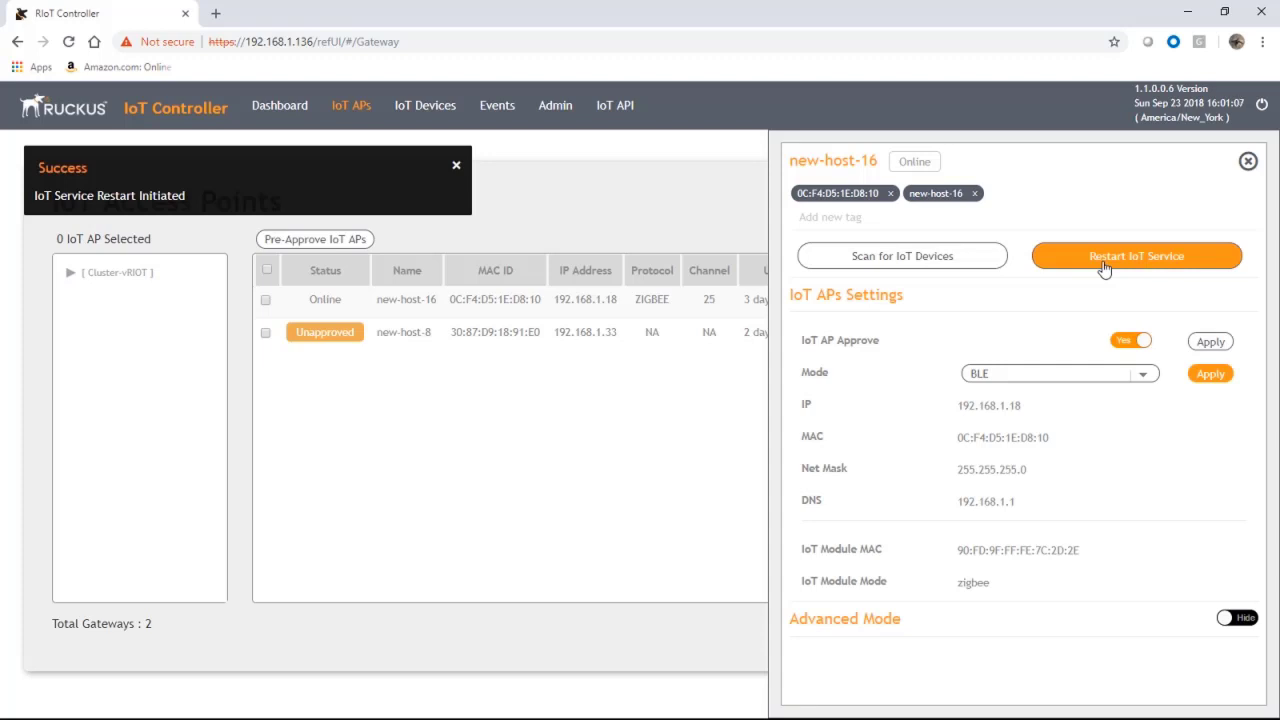
left_click(1247, 162)
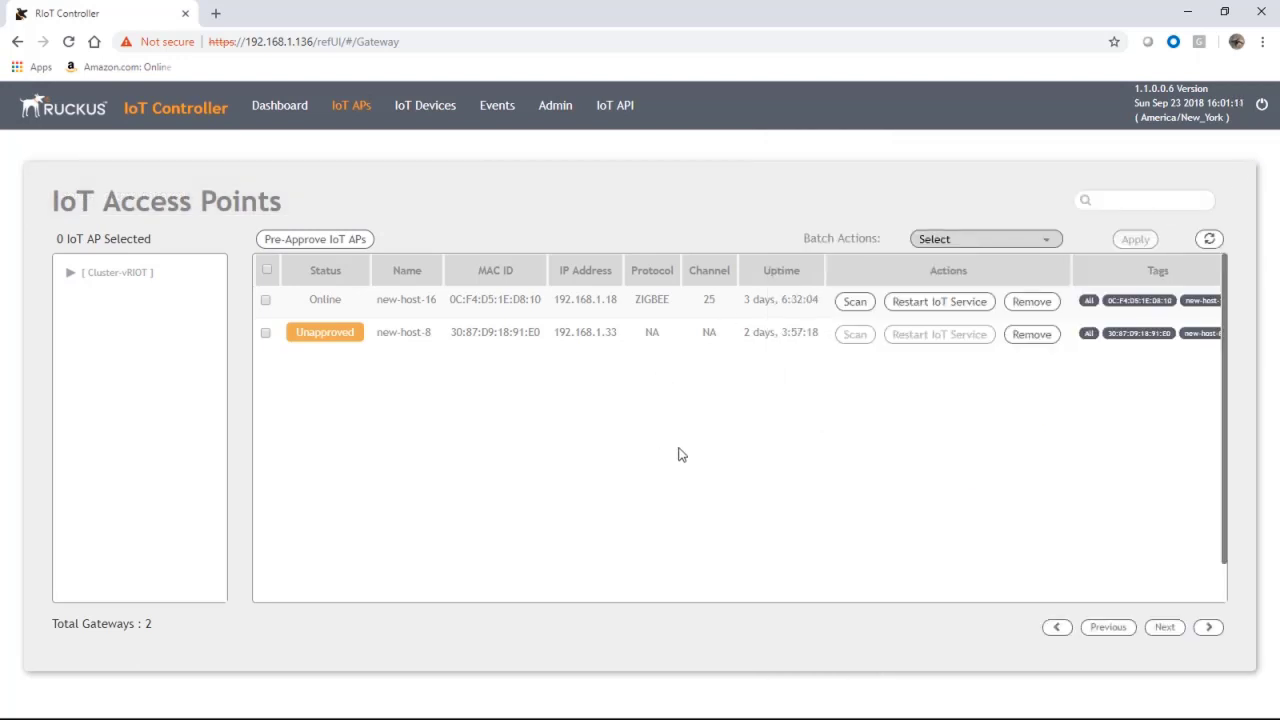
left_click(1209, 242)
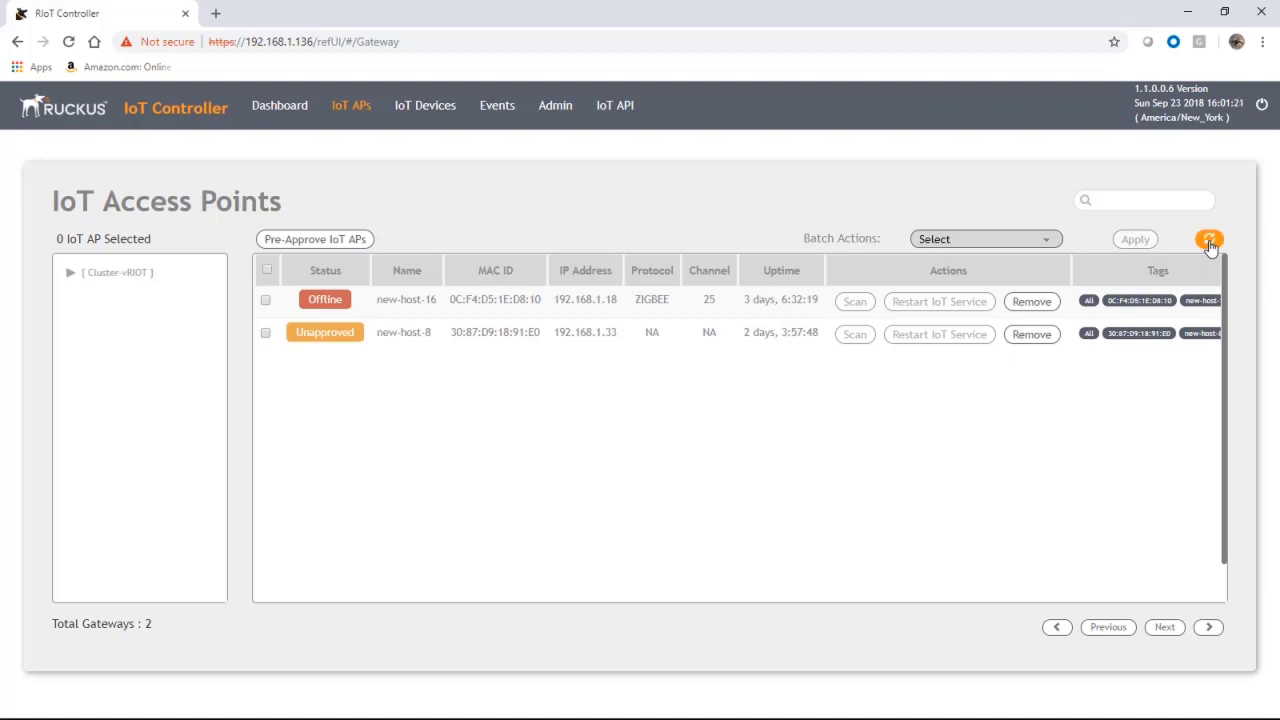
left_click(1210, 242)
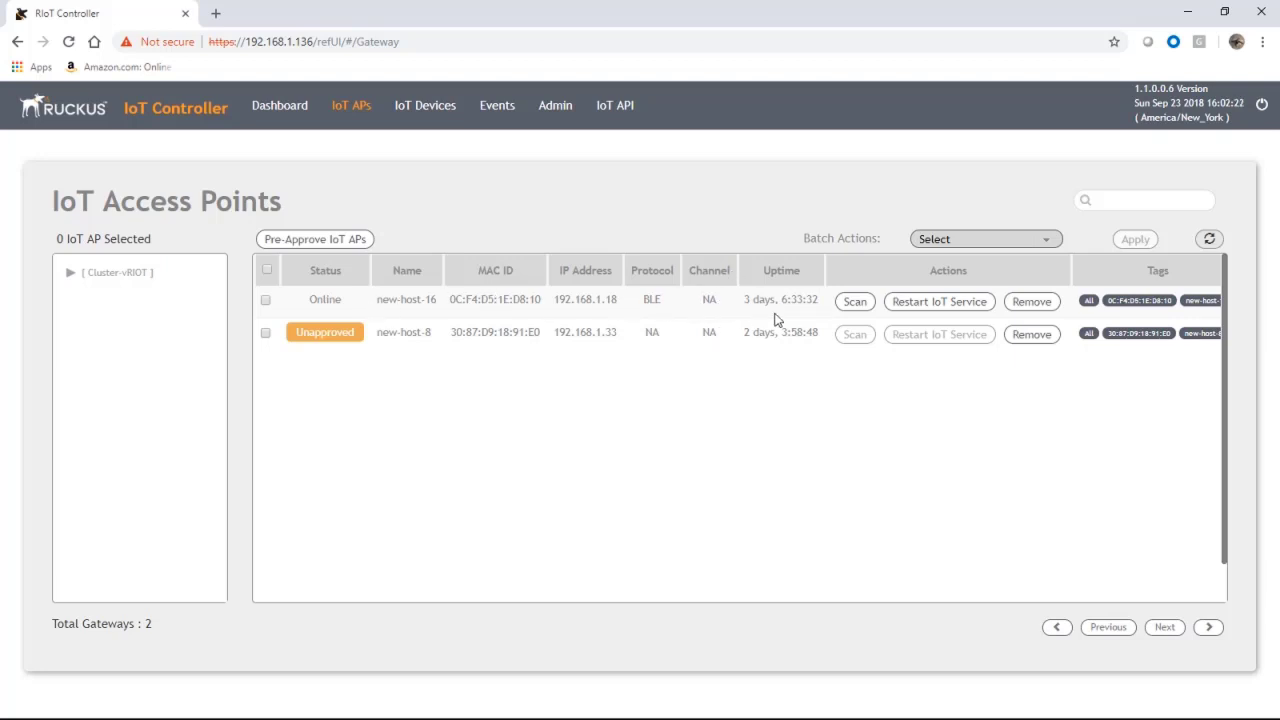
Activate the Kontakt.io plugin with its prefilled API settings
left_click(421, 112)
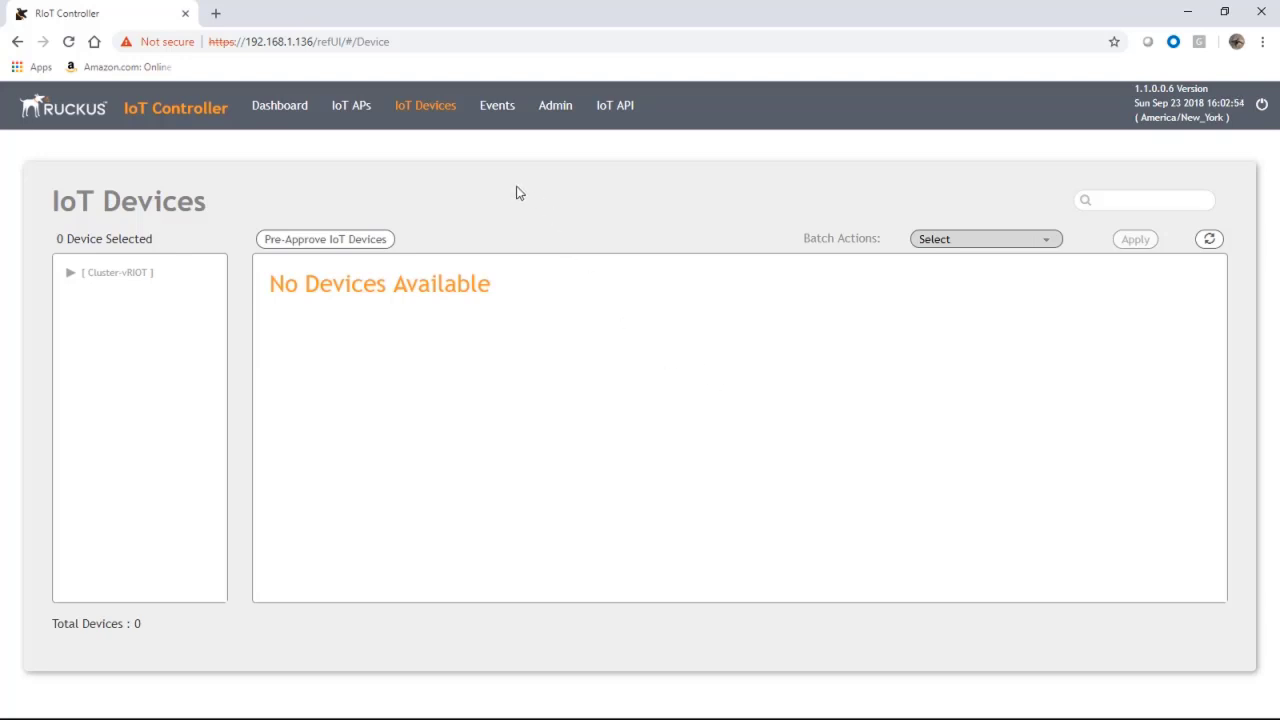
left_click(553, 112)
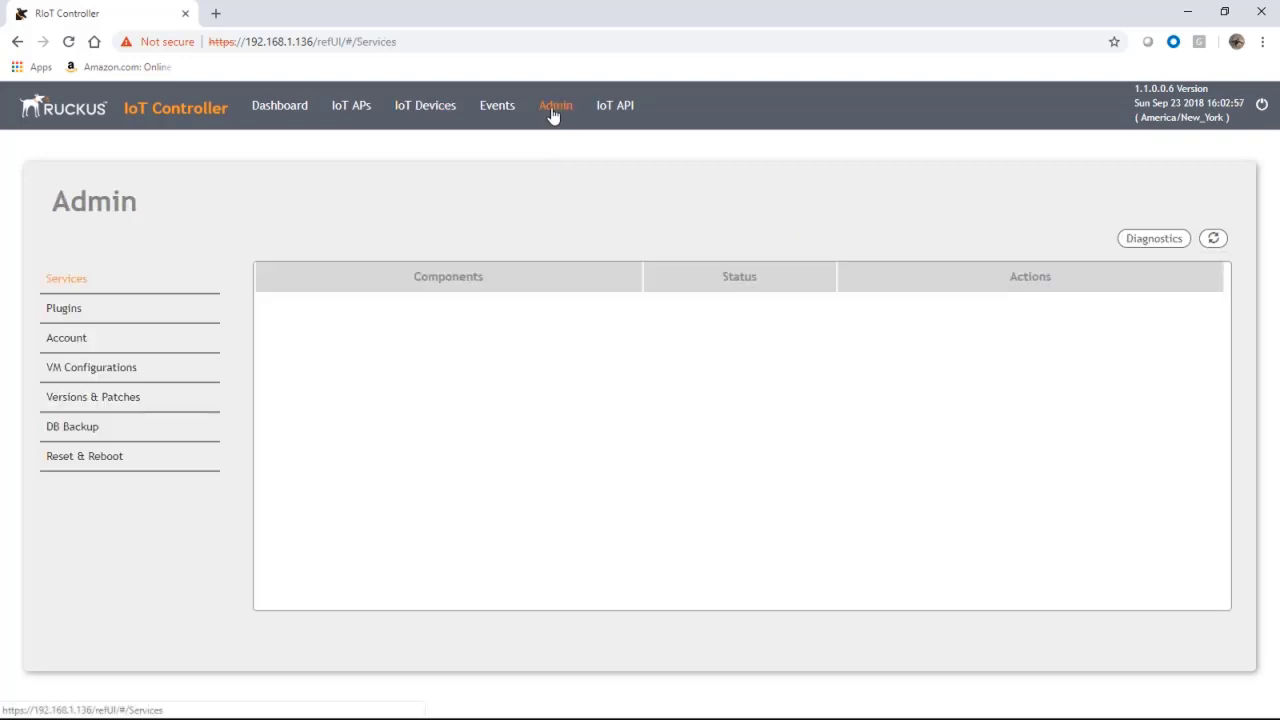
left_click(57, 311)
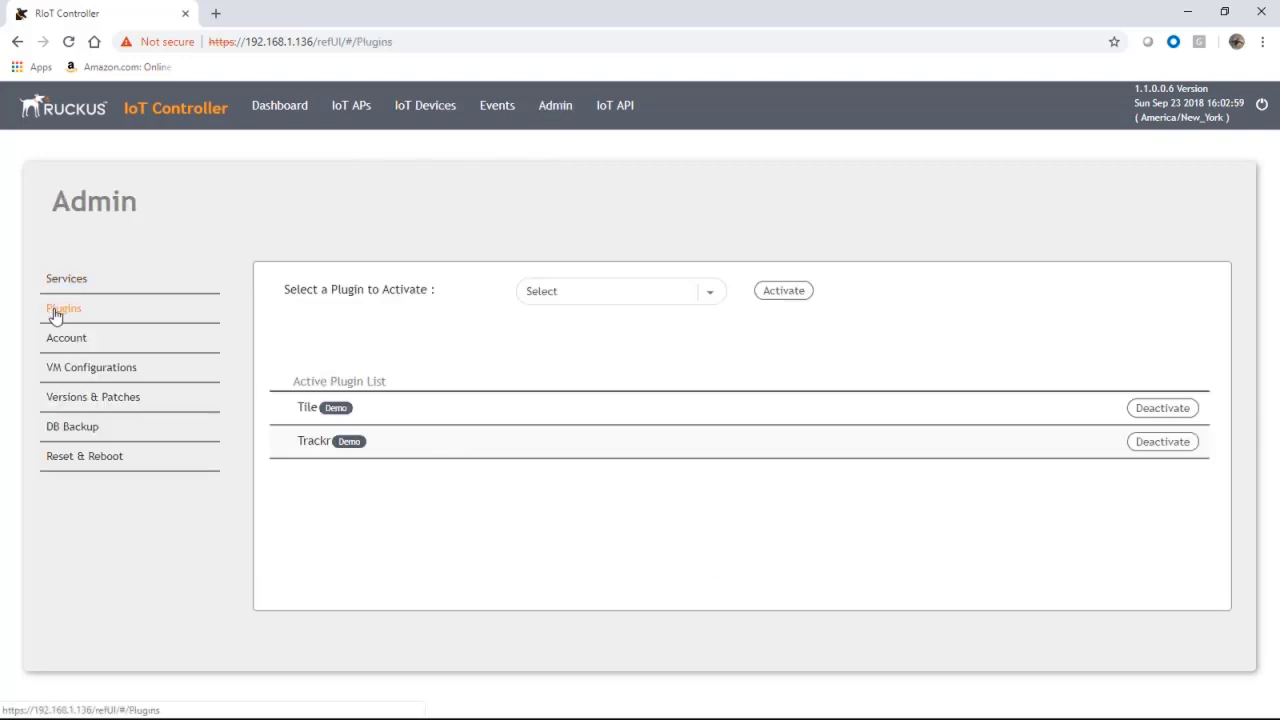
left_click(656, 297)
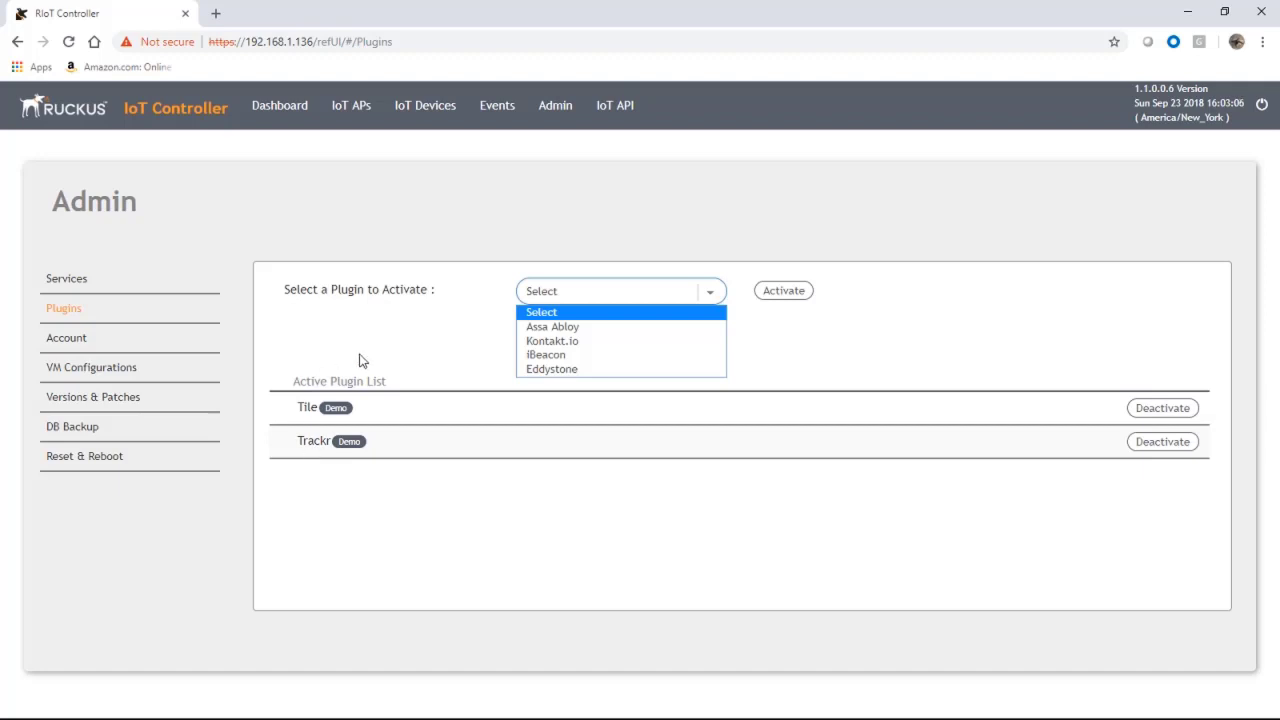
left_click(558, 341)
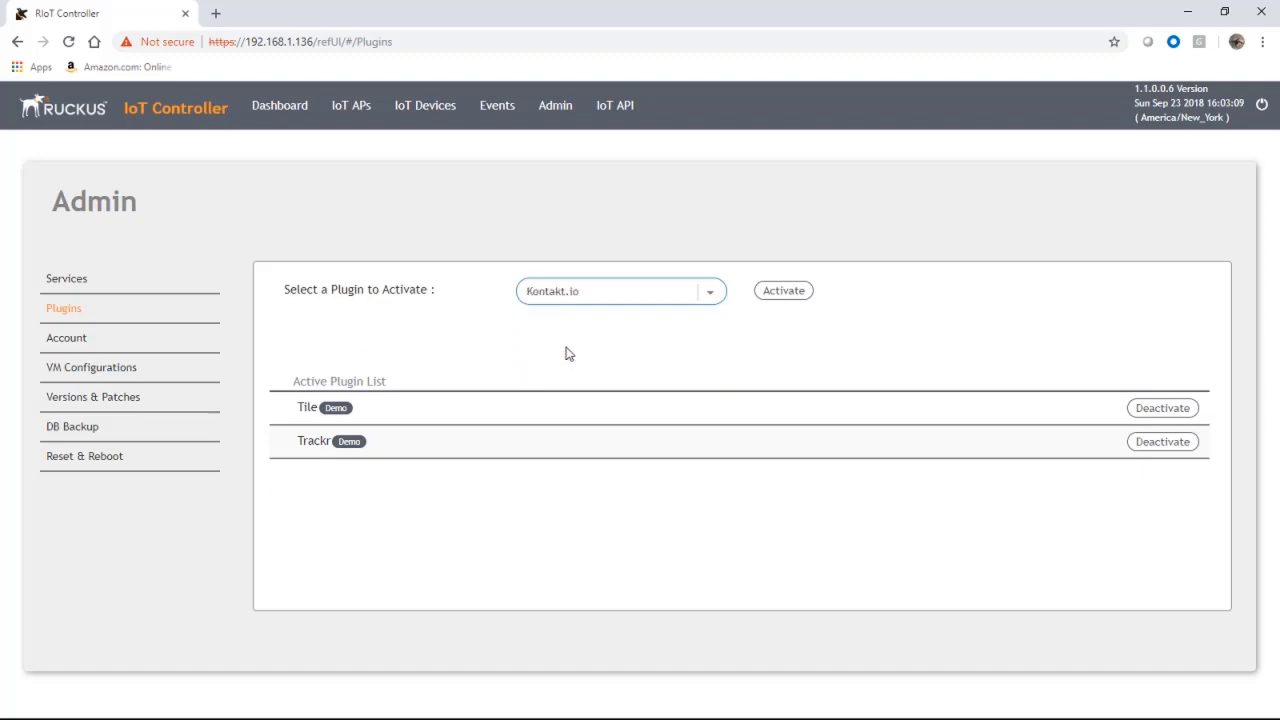
left_click(787, 294)
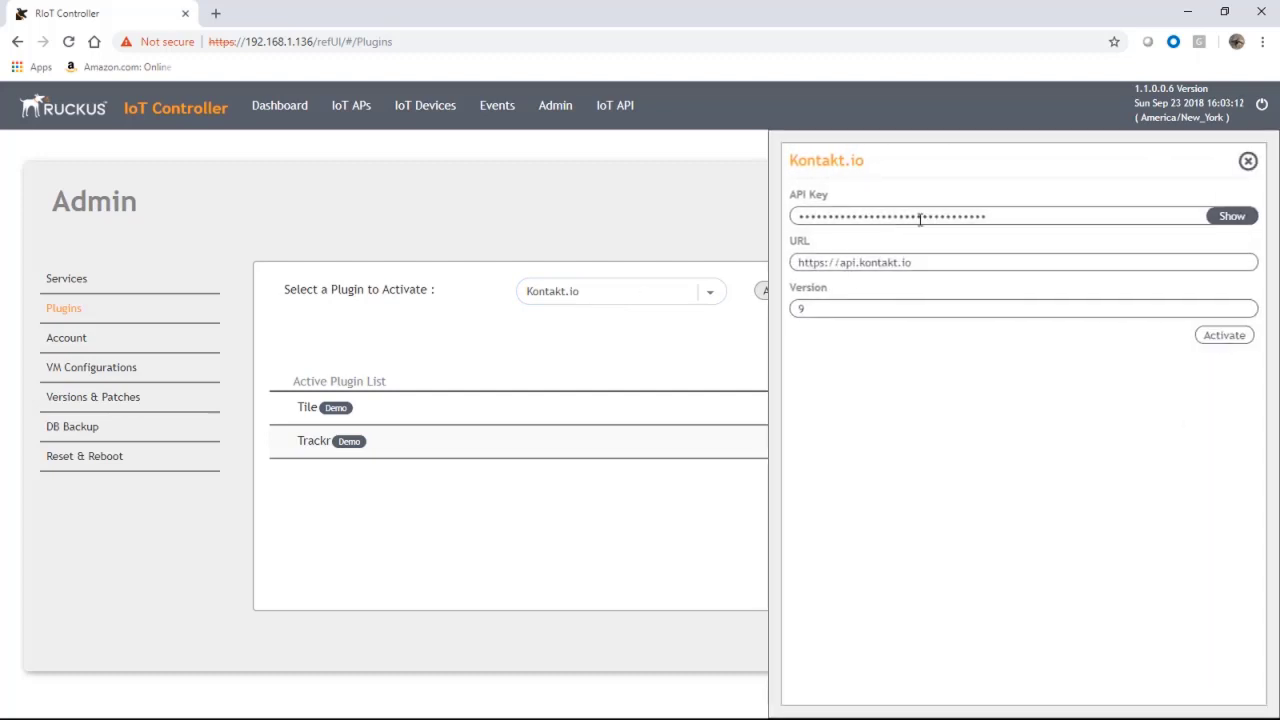
left_click(1218, 340)
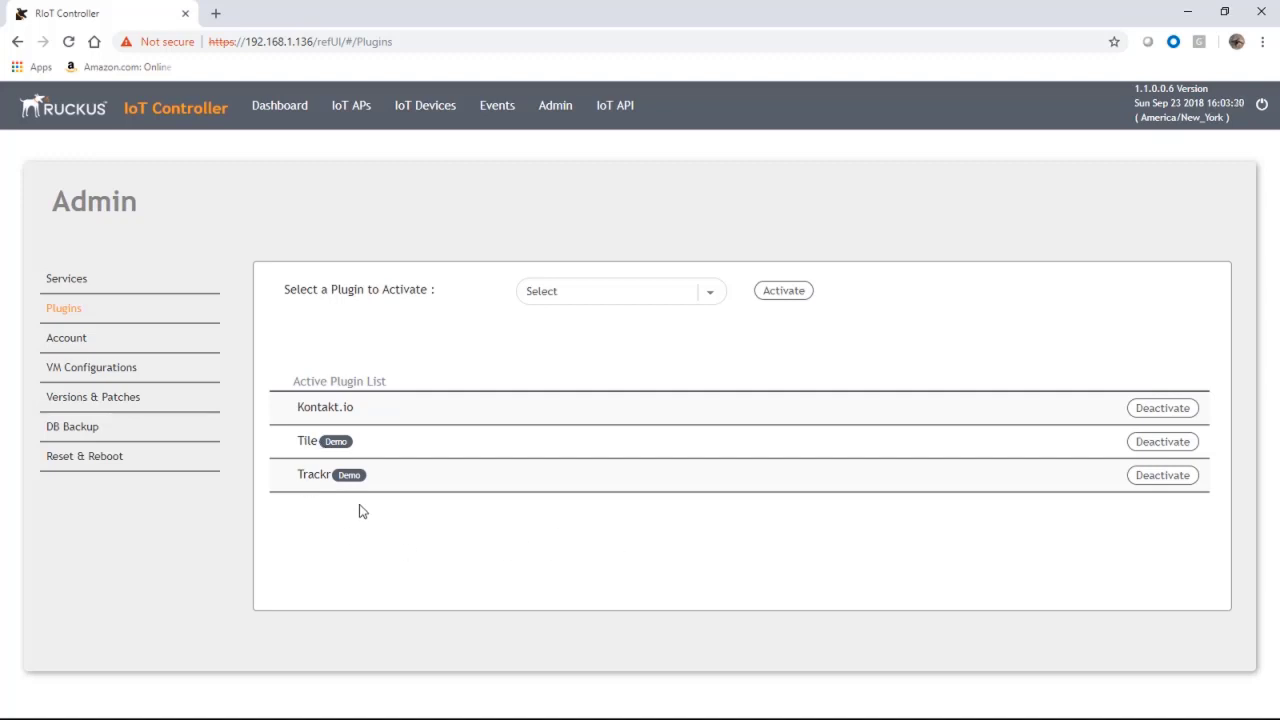
Examine the settings and logs of the active Trackr and Tile plugins
left_click(314, 476)
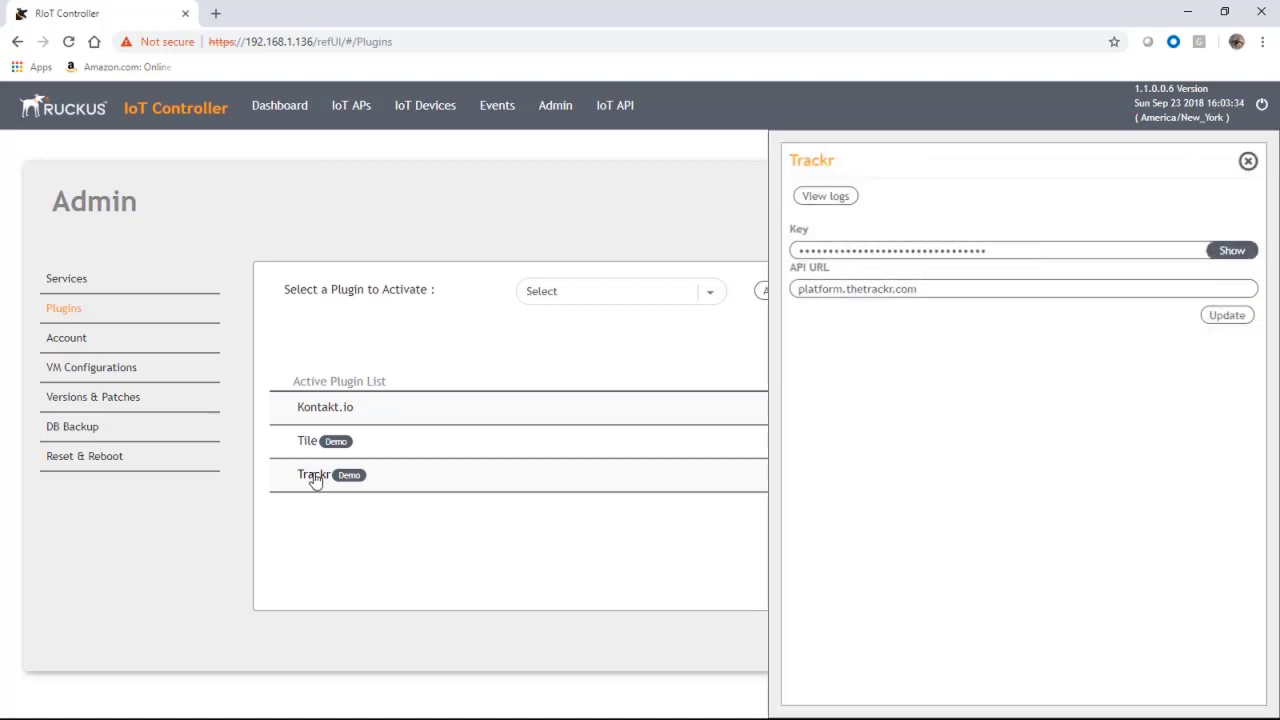
left_click(834, 206)
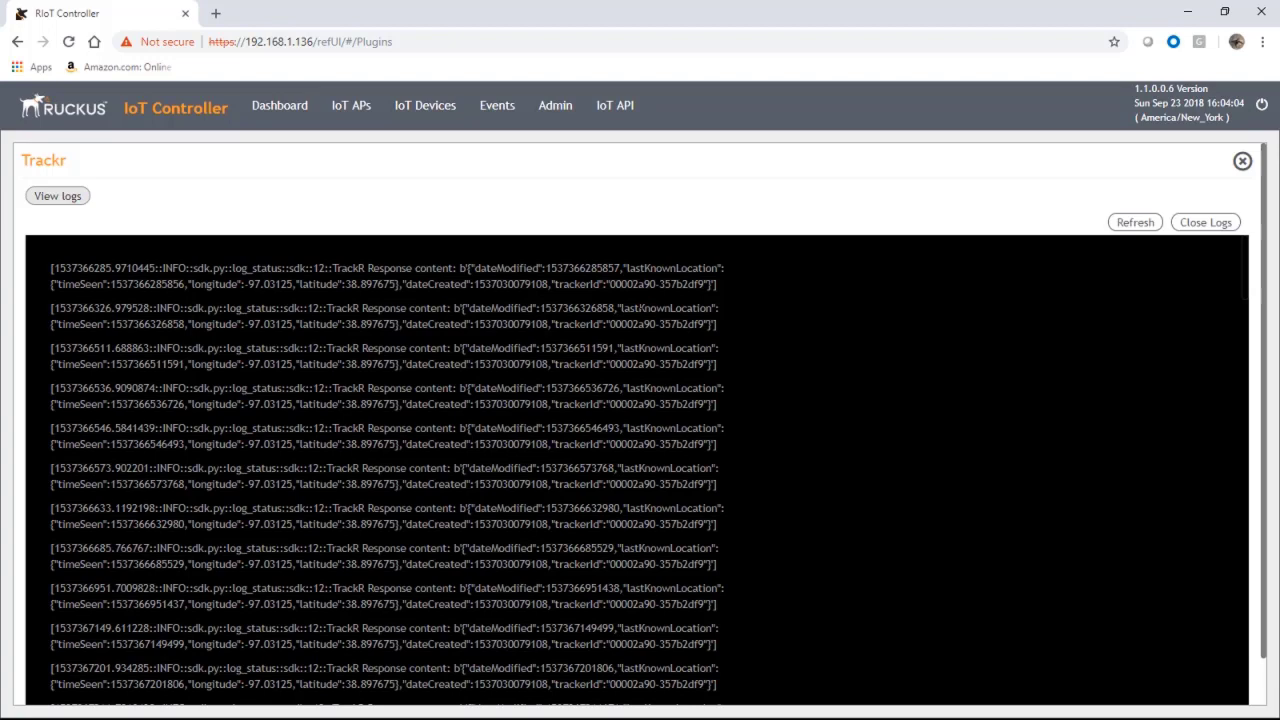
left_click(1242, 161)
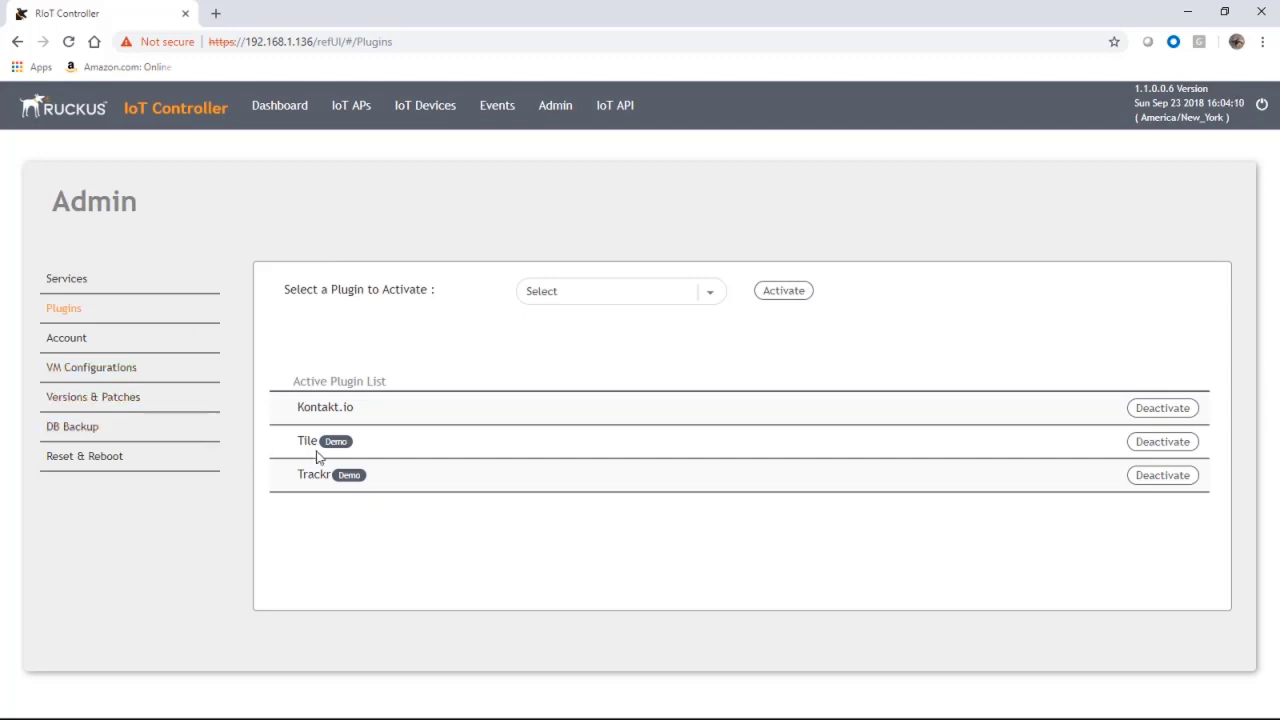
left_click(308, 448)
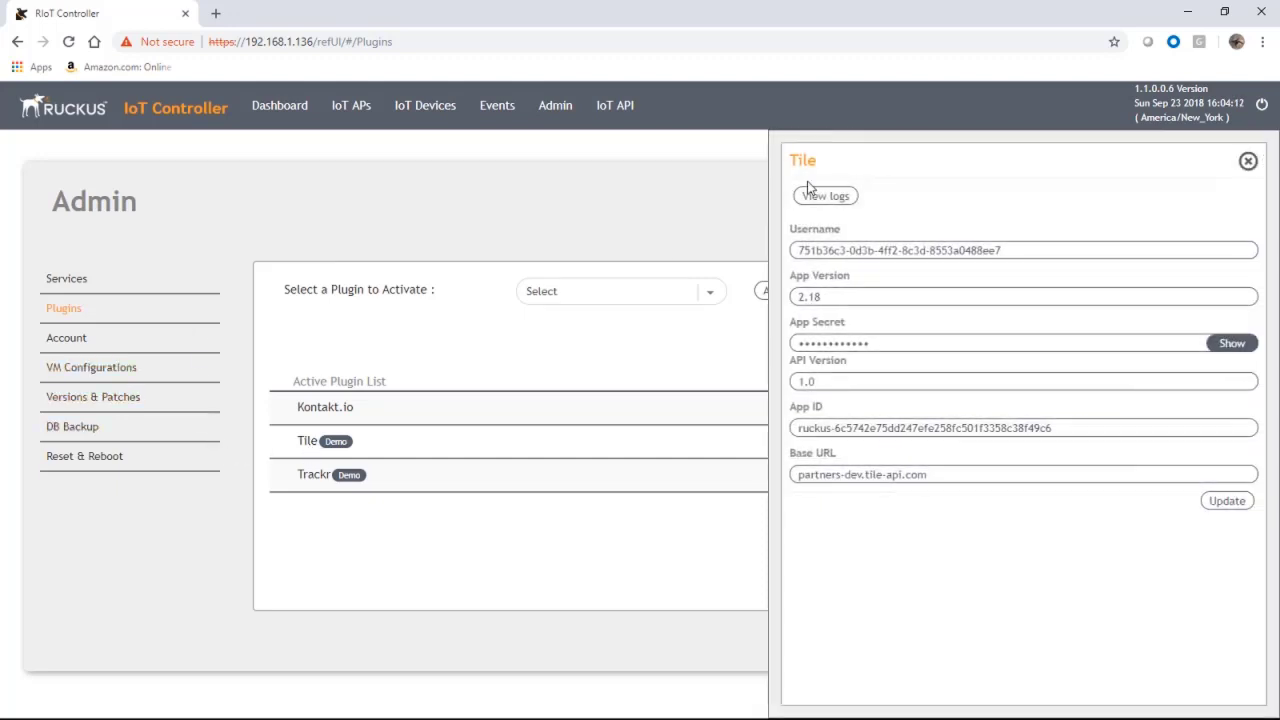
left_click(823, 195)
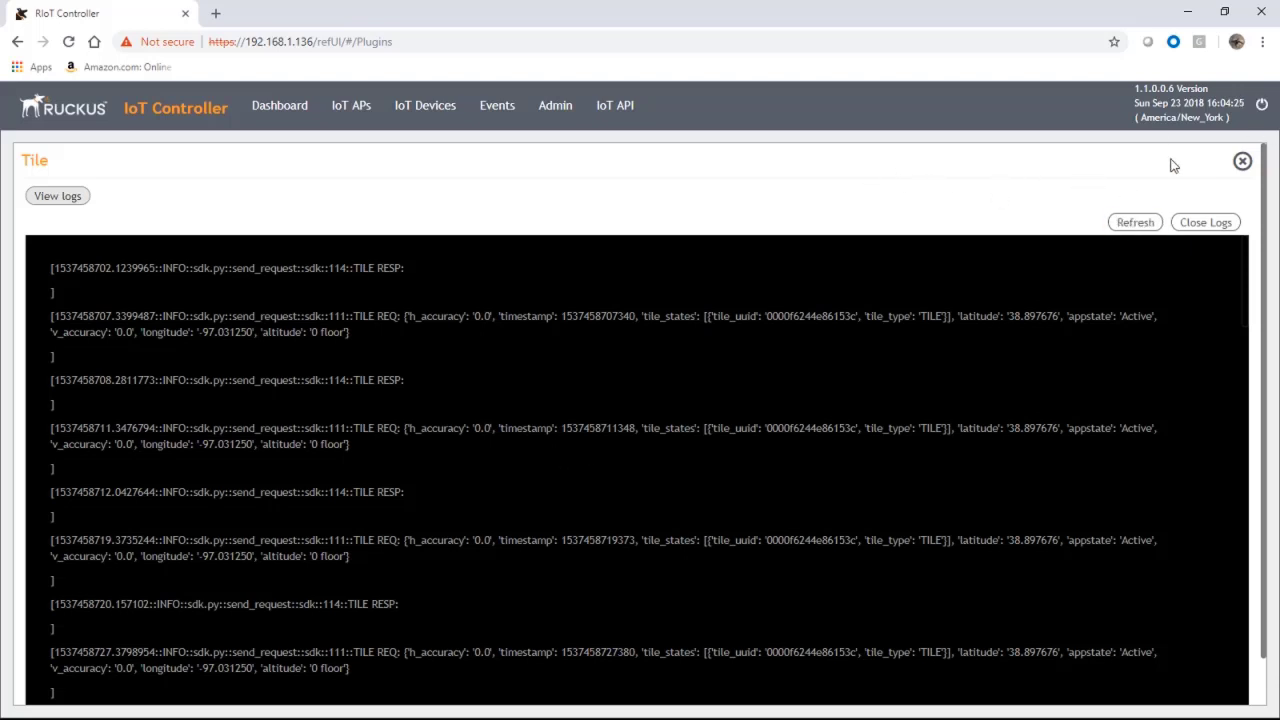
left_click(1241, 165)
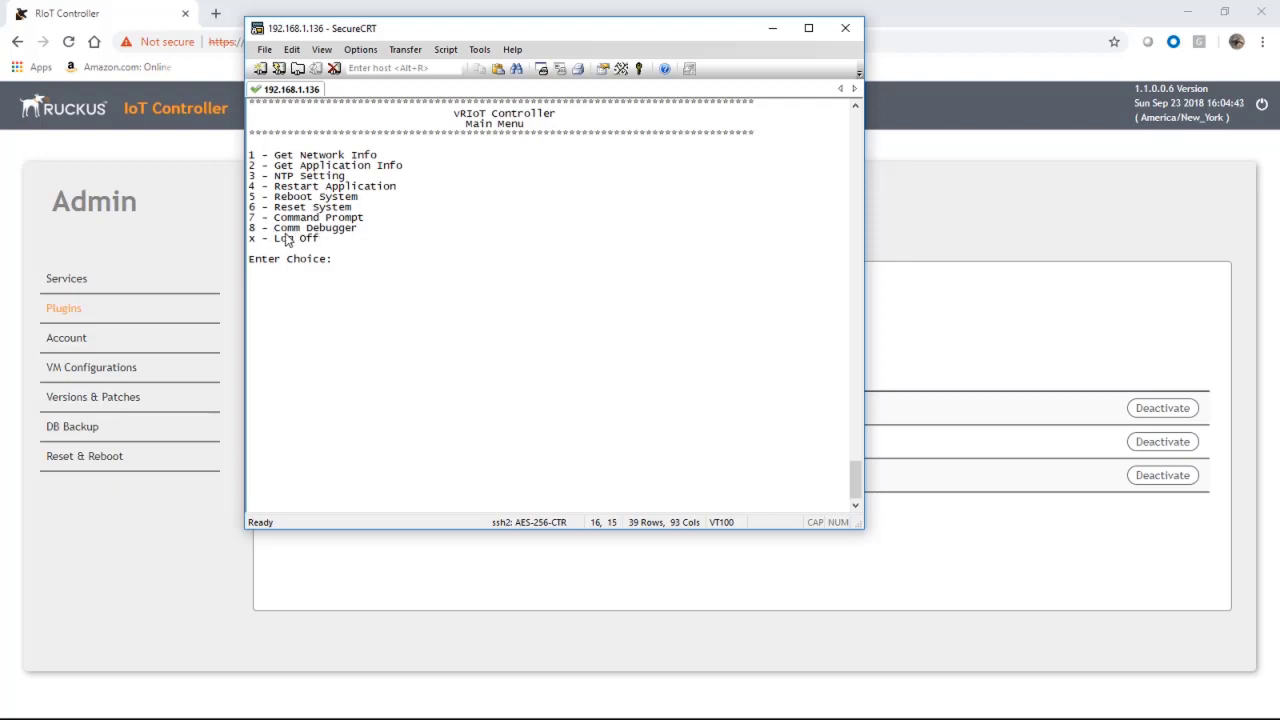
In SecureCRT, run the controller's Comm Debugger with gateway MAC and exclude topic left blank, examine the gateway messages, and close the session
type("8")
key("Return")
key("Return")
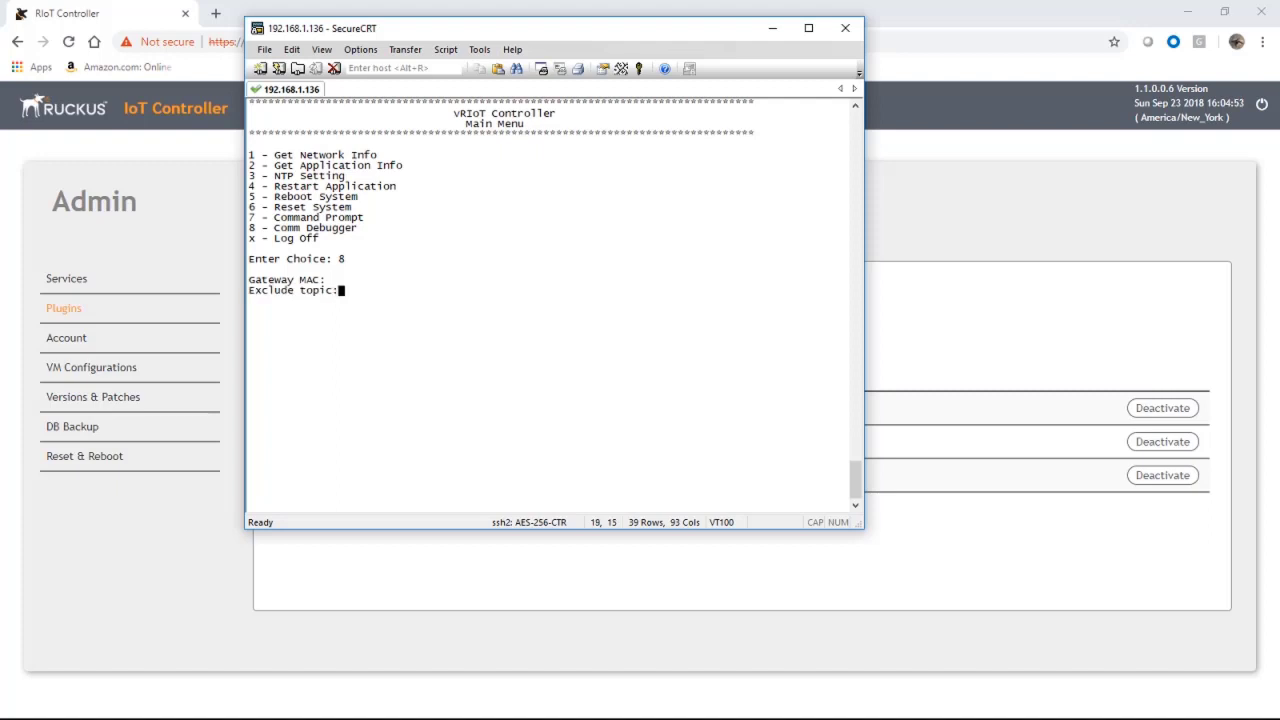
key("Return")
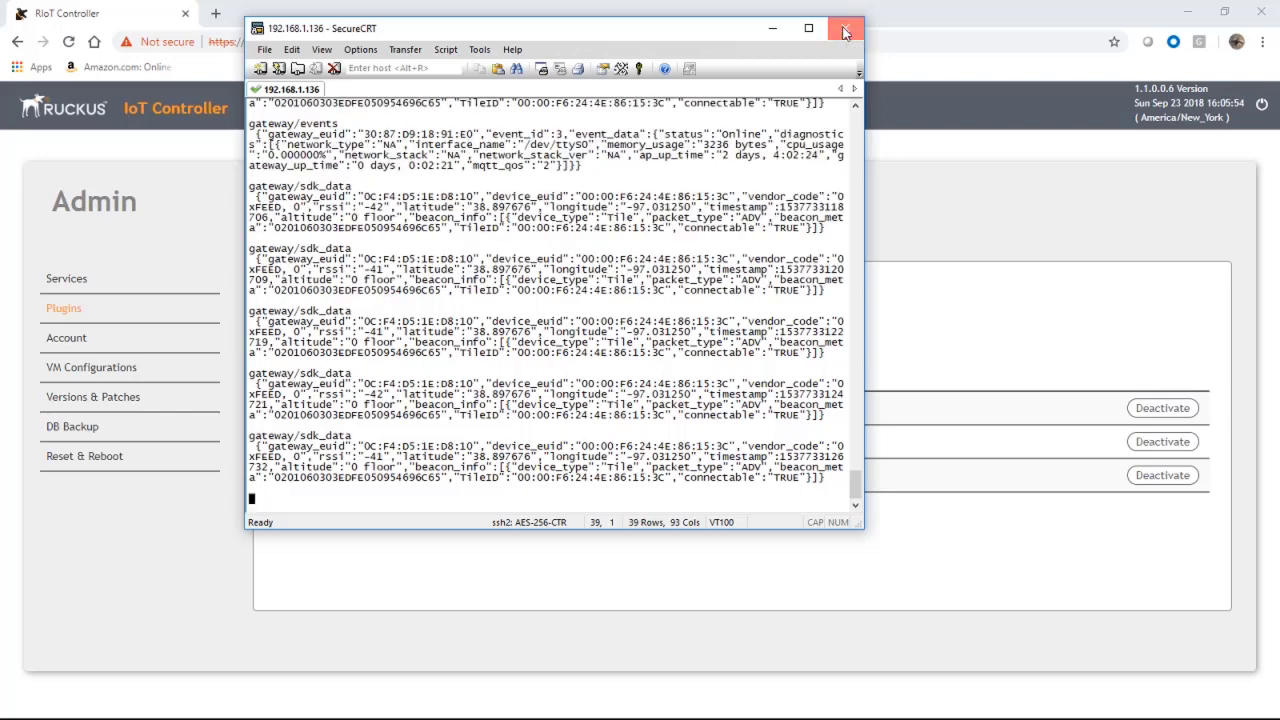
left_click(845, 31)
left_click(580, 316)
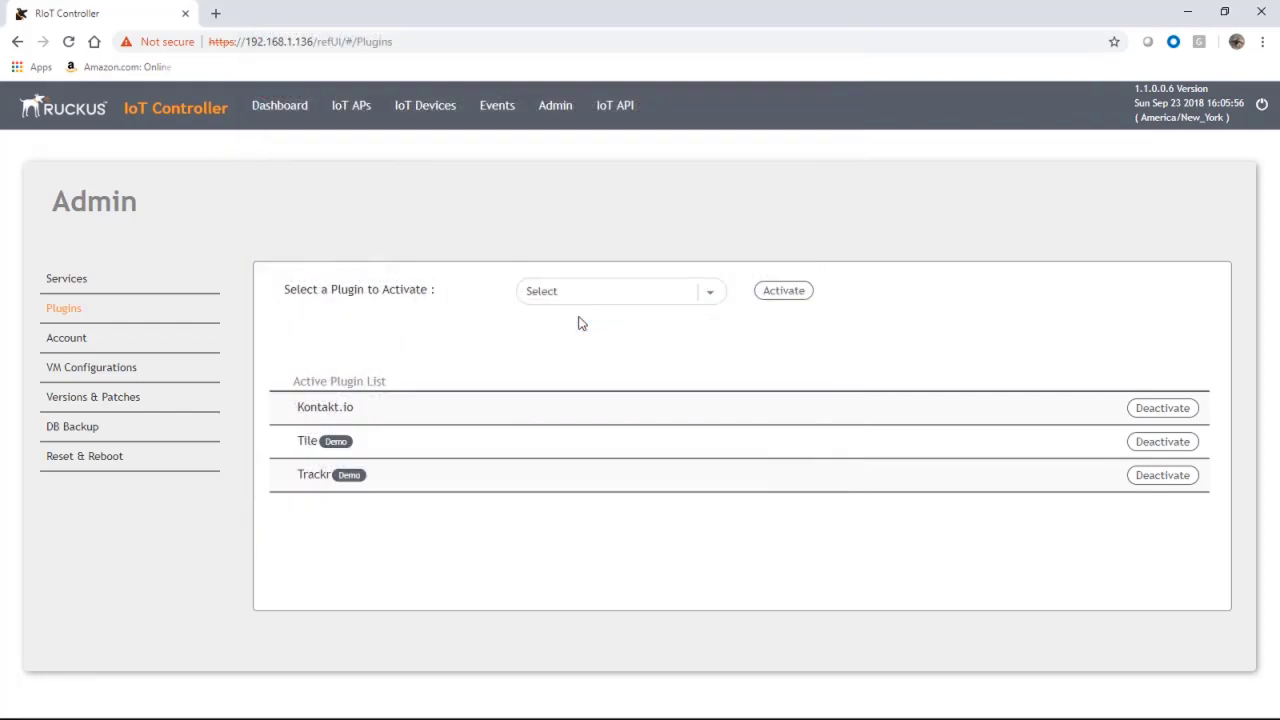
Open the IoT devices list
left_click(420, 110)
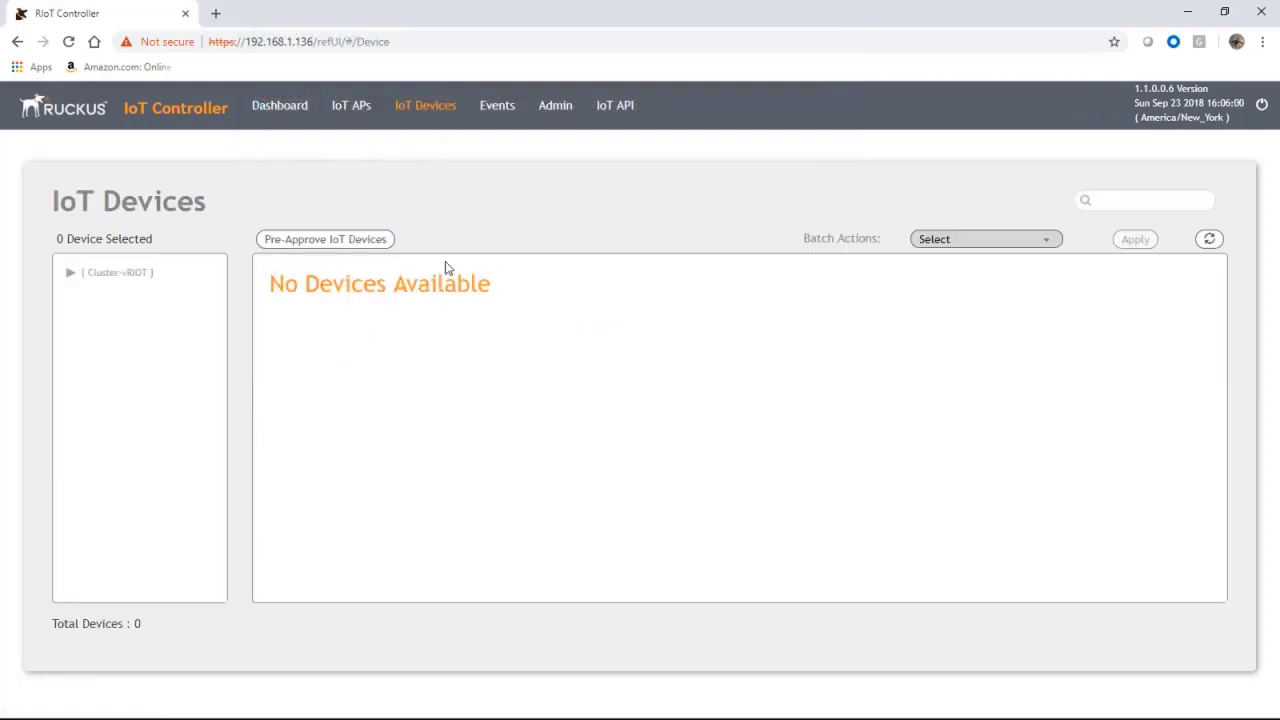